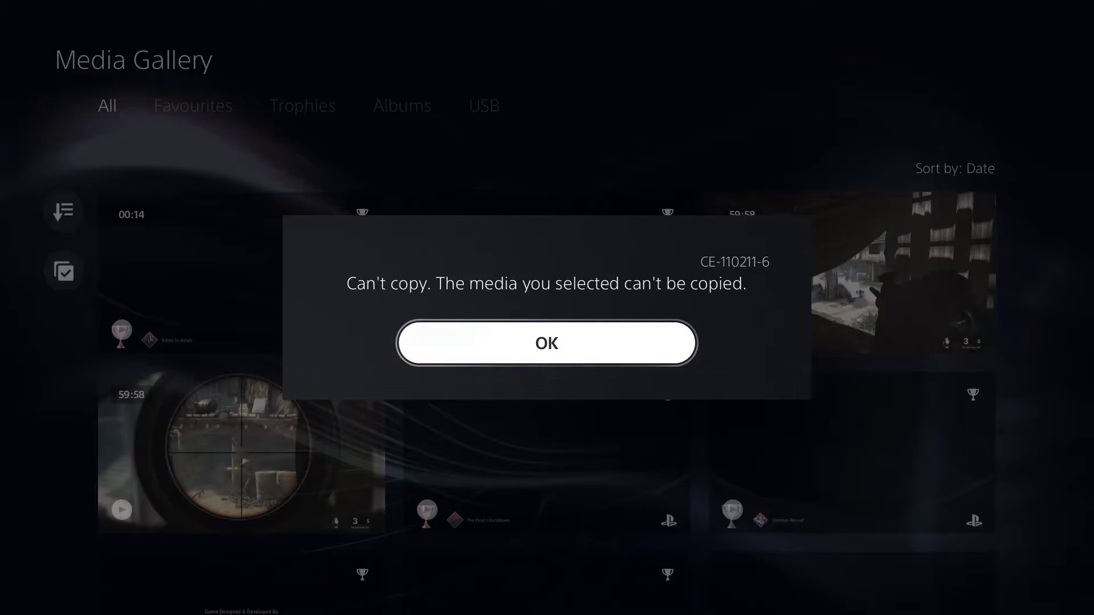
Dismiss the copy error and check the file information of the 59:58 gameplay clip
key("Return")
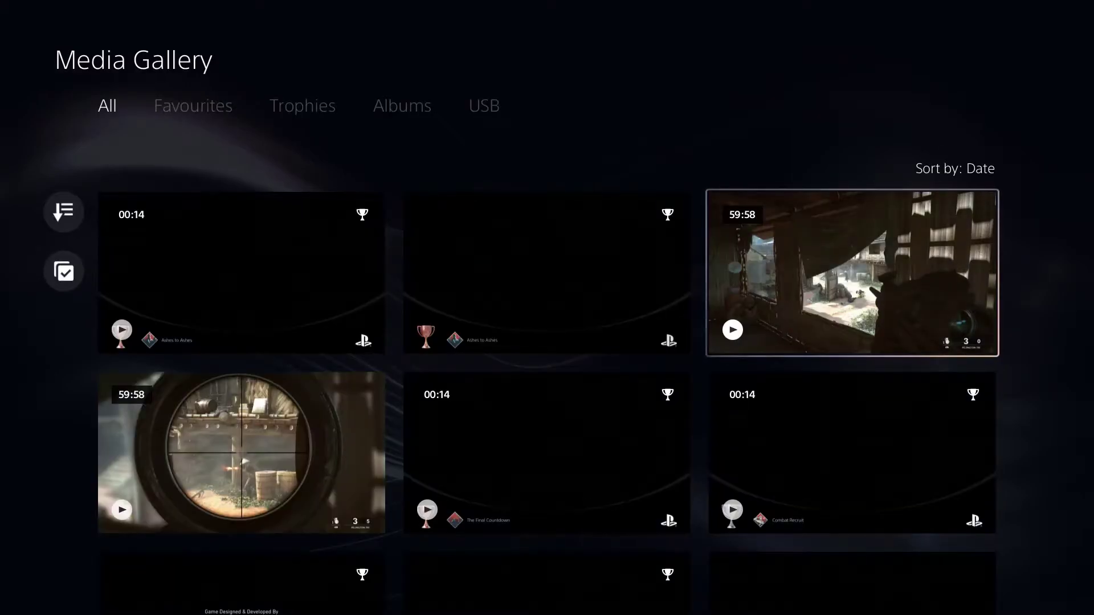
key("Menu")
key("Down")
key("Down")
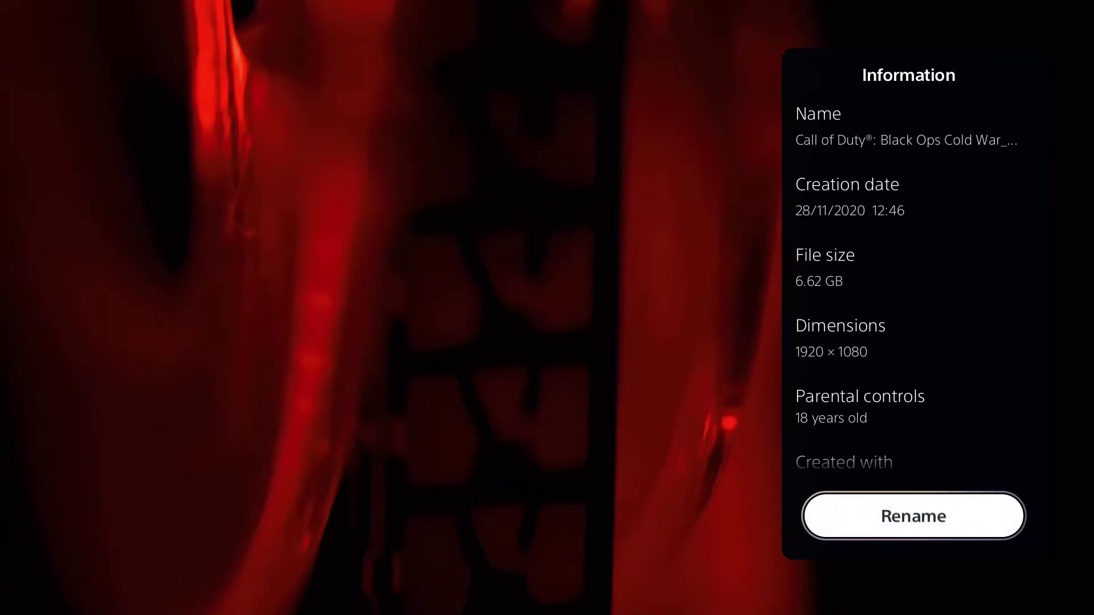
key("Escape")
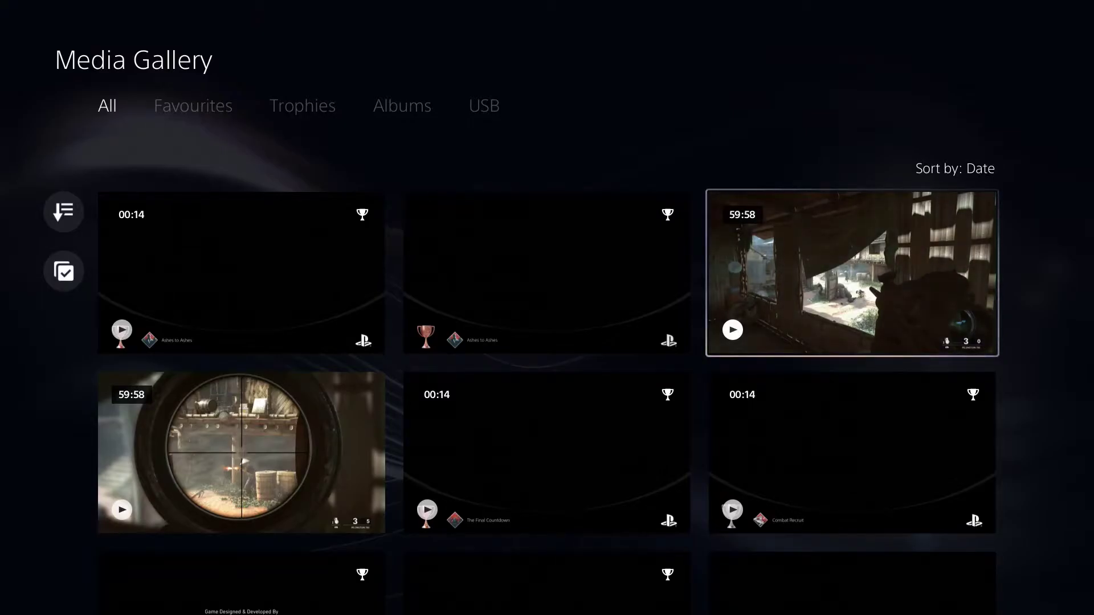
Find the 12:47 end-credits clip further down the gallery and check its file information
key("Down")
key("Down")
key("Down")
key("Down")
key("Down")
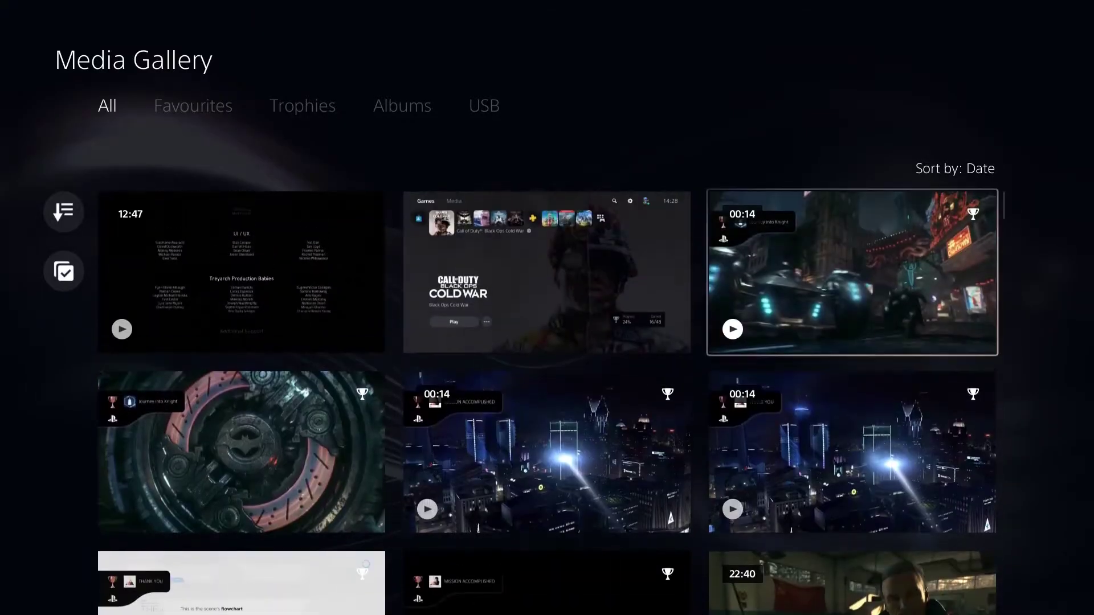
key("Left")
key("Left")
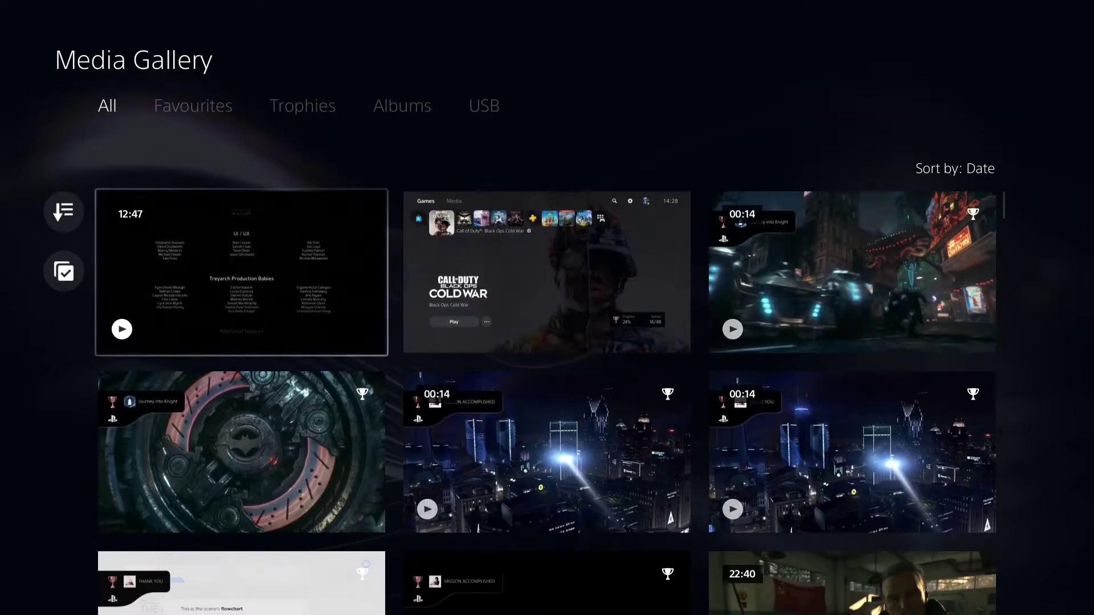
key("Menu")
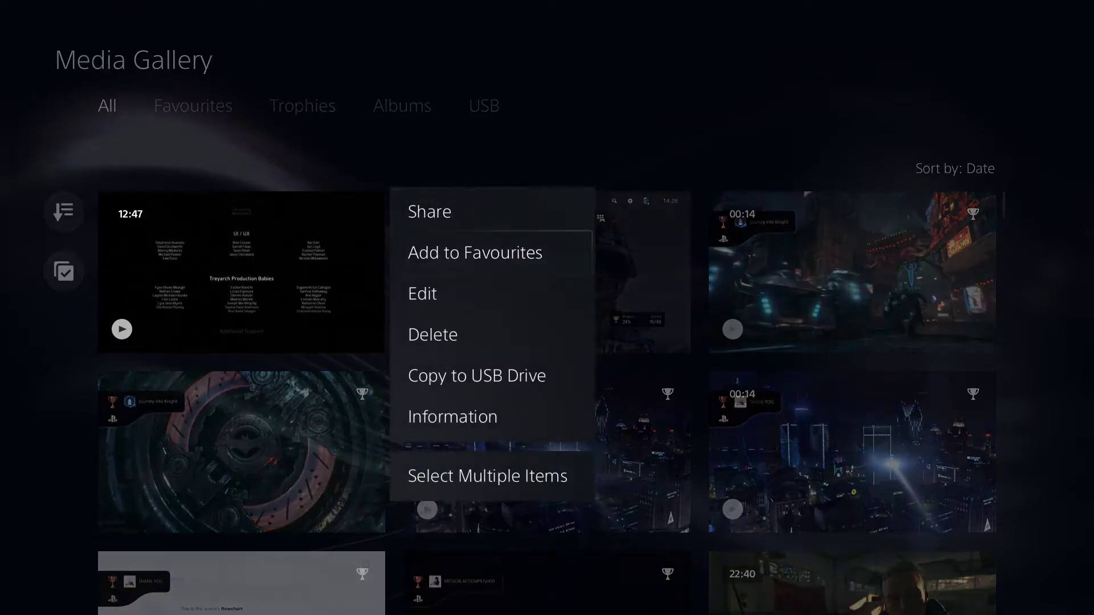
key("Up")
key("Return")
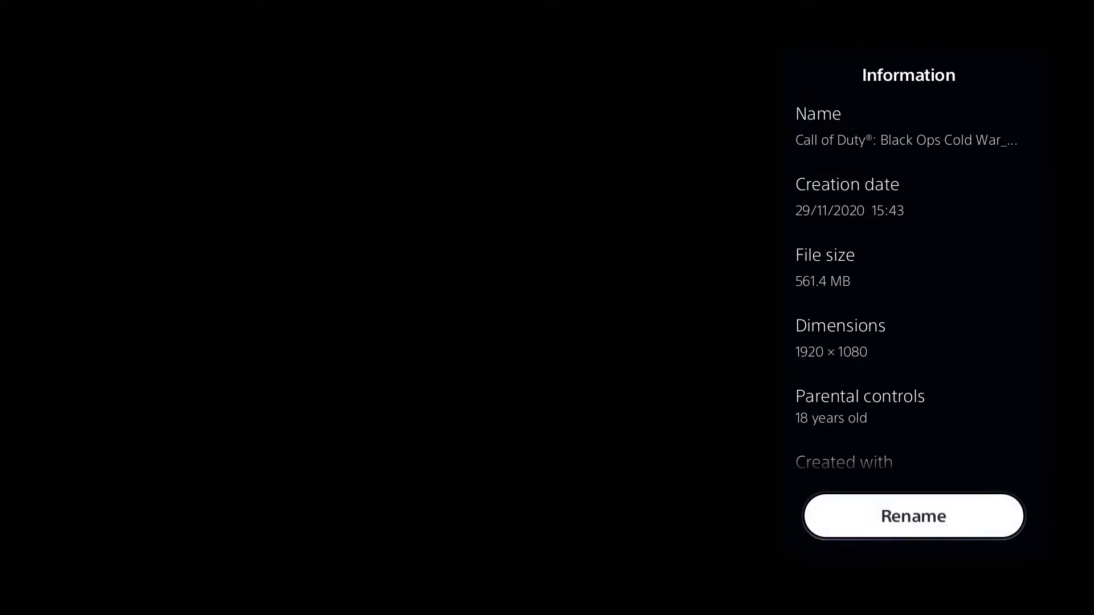
key("Escape")
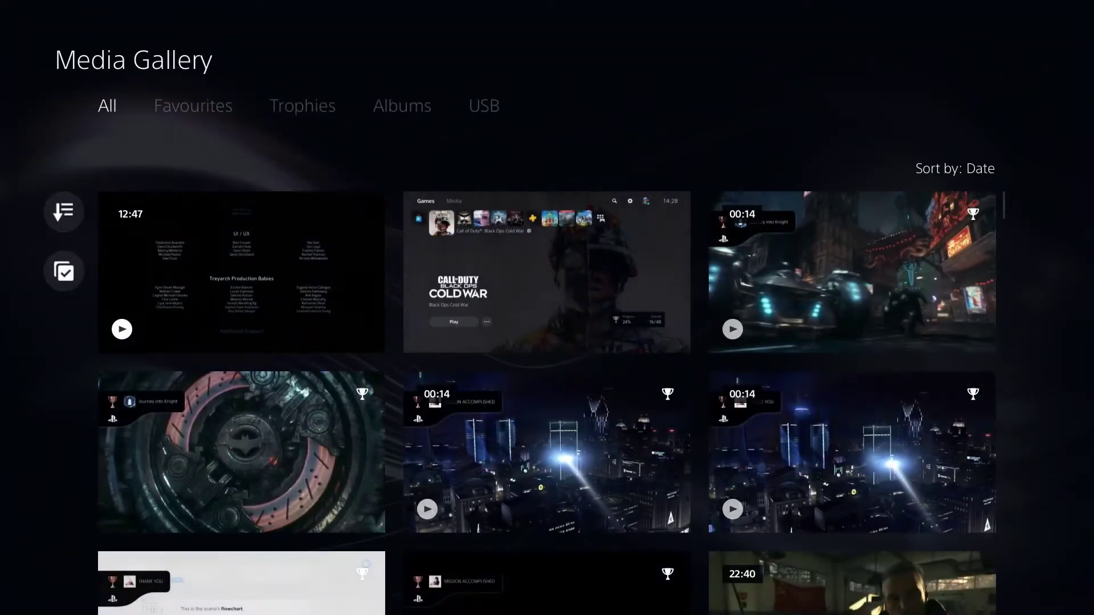
Copy the 12:47 end-credits clip to the USB drive
key("Menu")
key("Down")
key("Down")
key("Down")
key("Down")
key("Down")
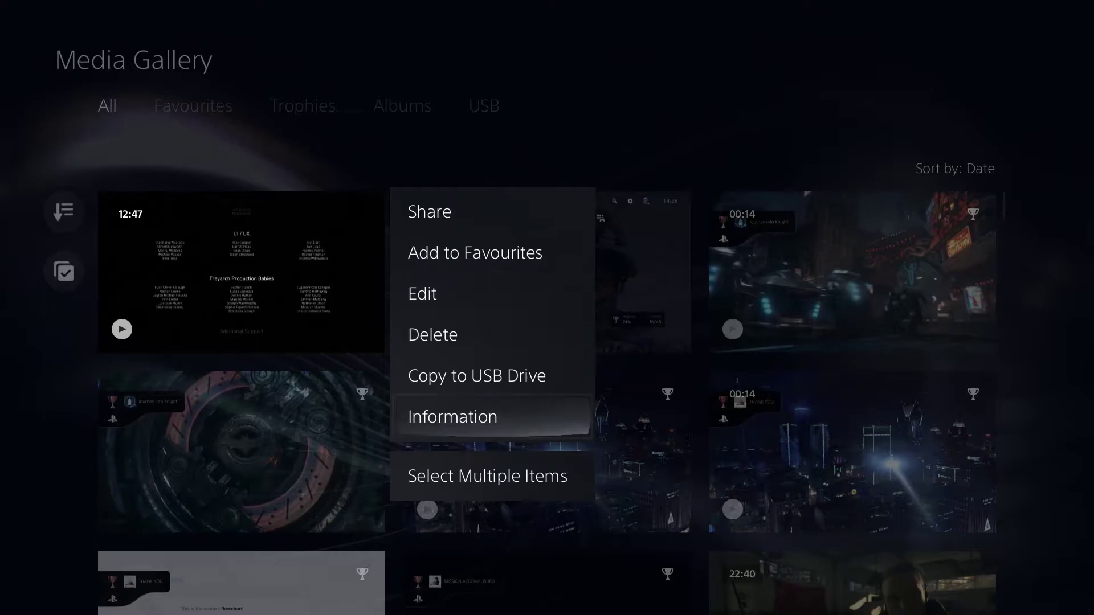
key("Up")
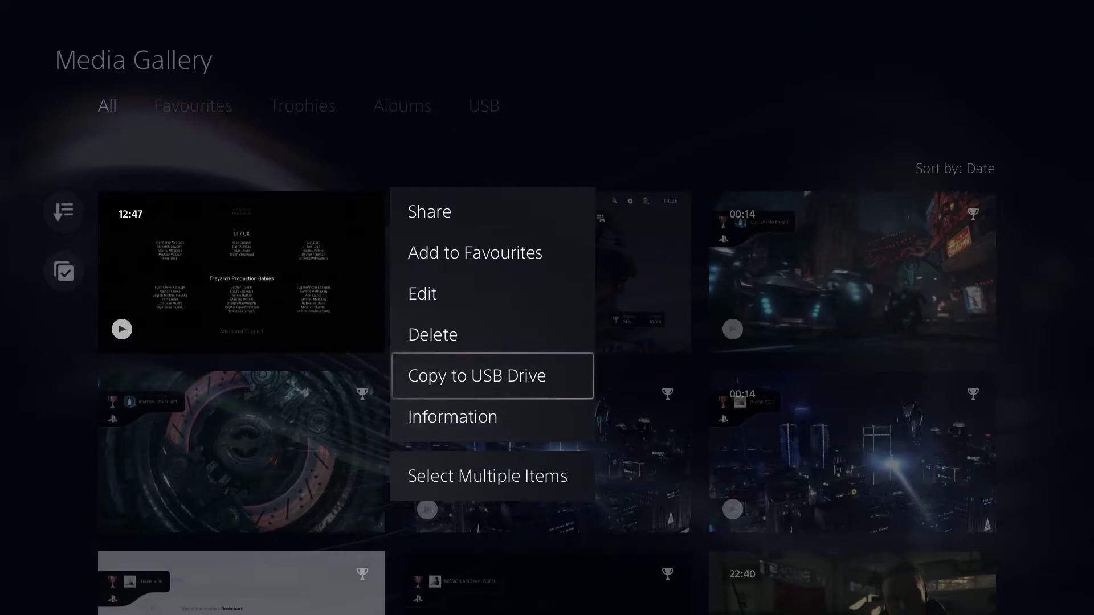
key("Return")
key("Right")
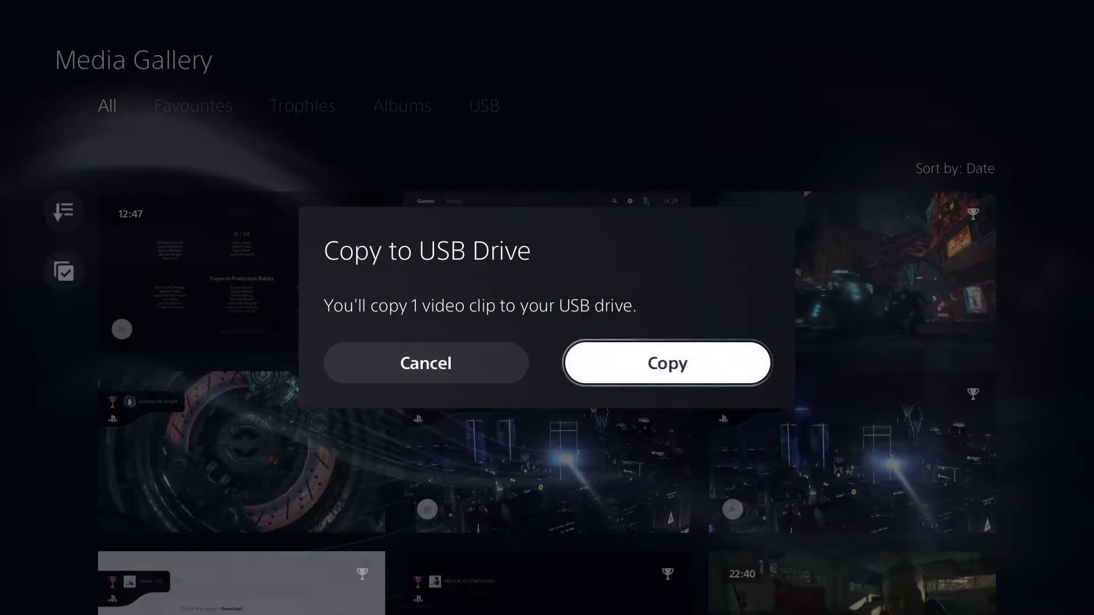
key("Return")
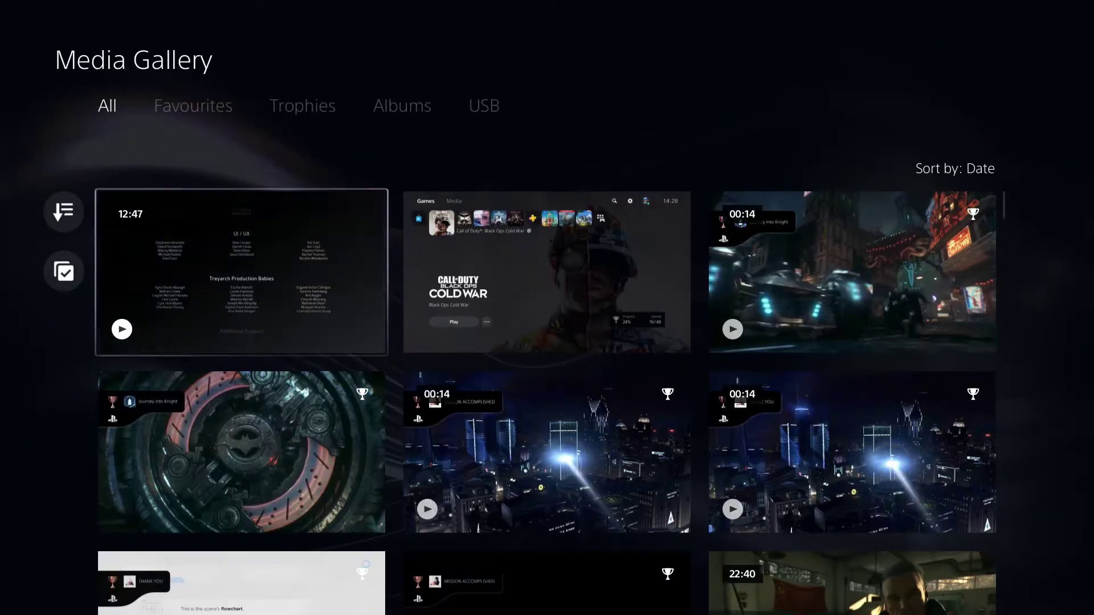
key("Right")
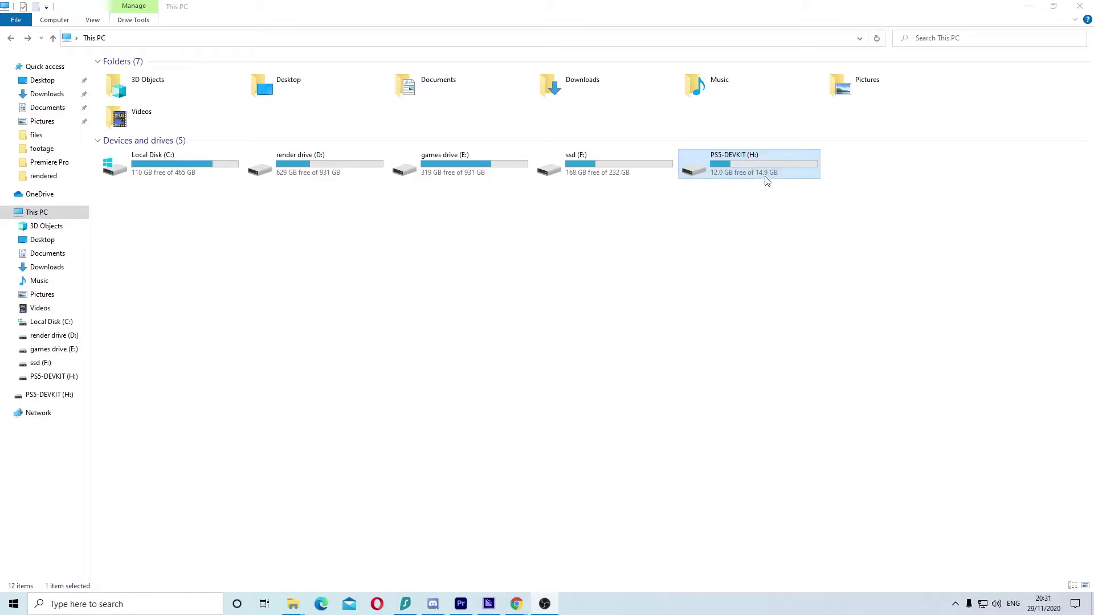
In File Explorer on the PC, open the PS5 > CREATE folder on the PS5-DEVKIT (H:) drive to inspect its contents
double_click(742, 180)
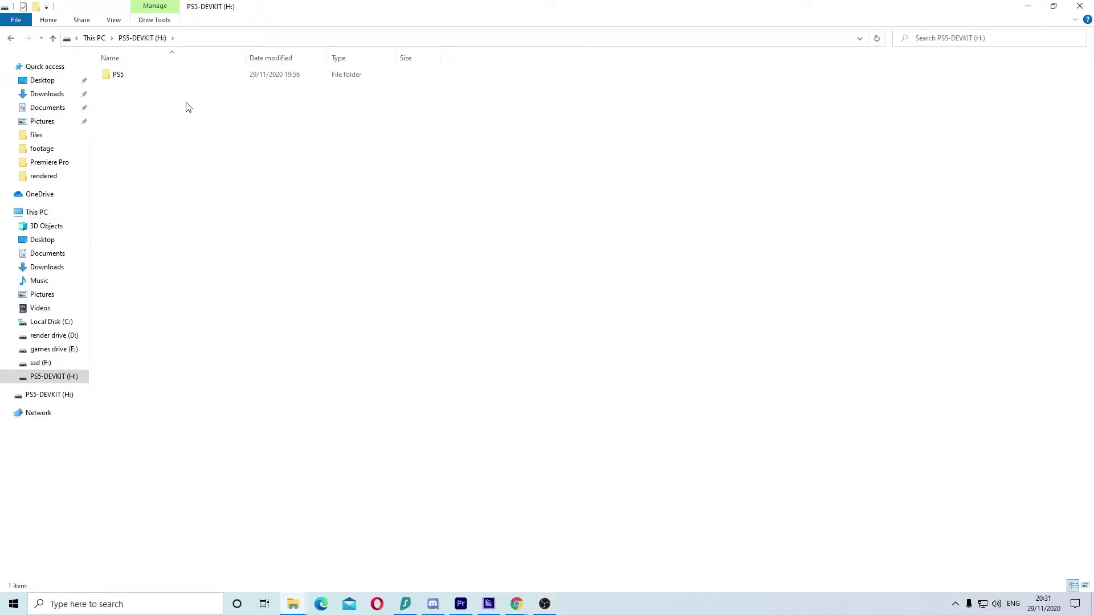
double_click(115, 76)
double_click(116, 77)
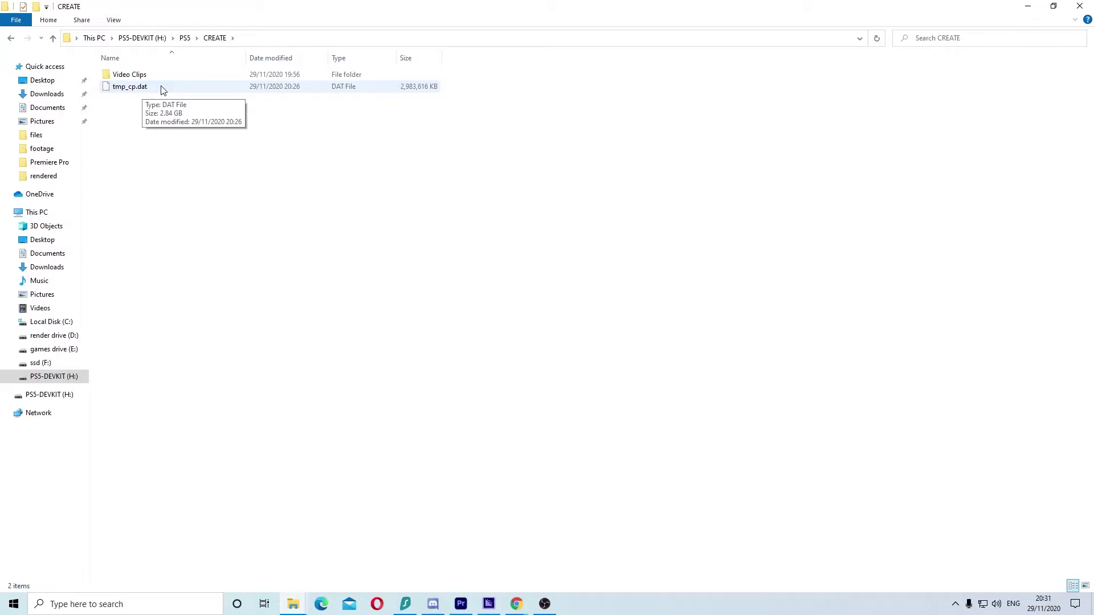
Format the PS5-DEVKIT (H:) drive with the exFAT file system, keeping Quick Format enabled
left_click(94, 37)
right_click(758, 163)
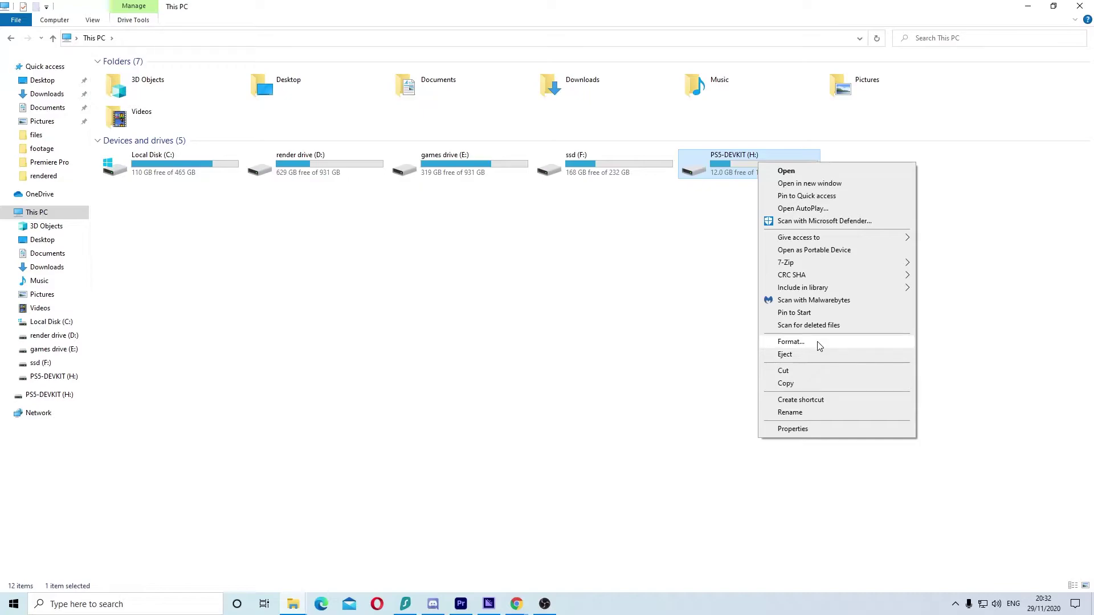
left_click(819, 345)
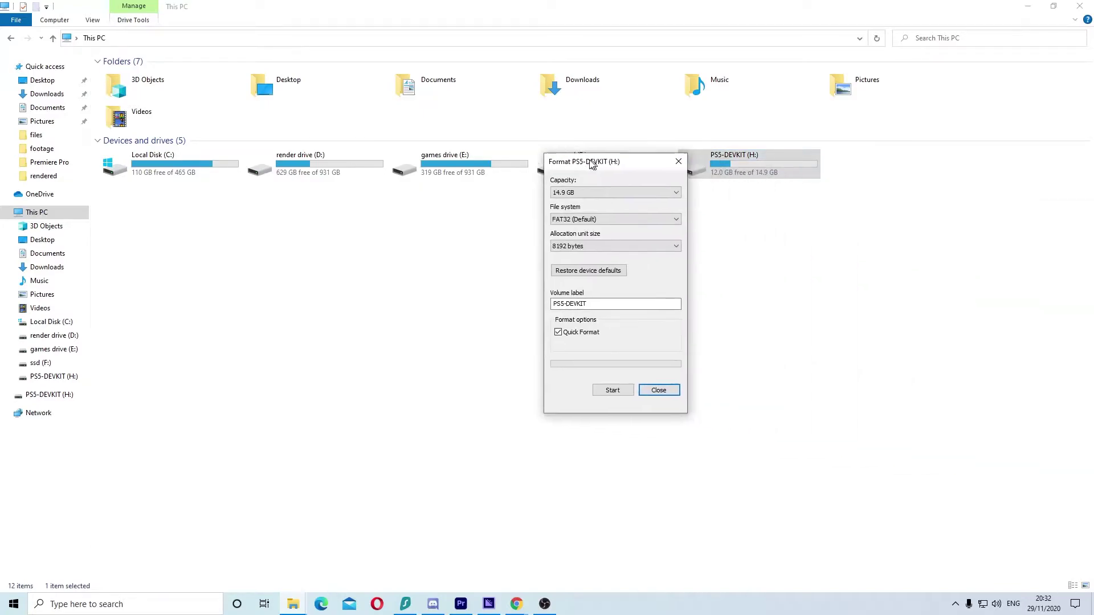
left_click_drag(591, 157, 553, 151)
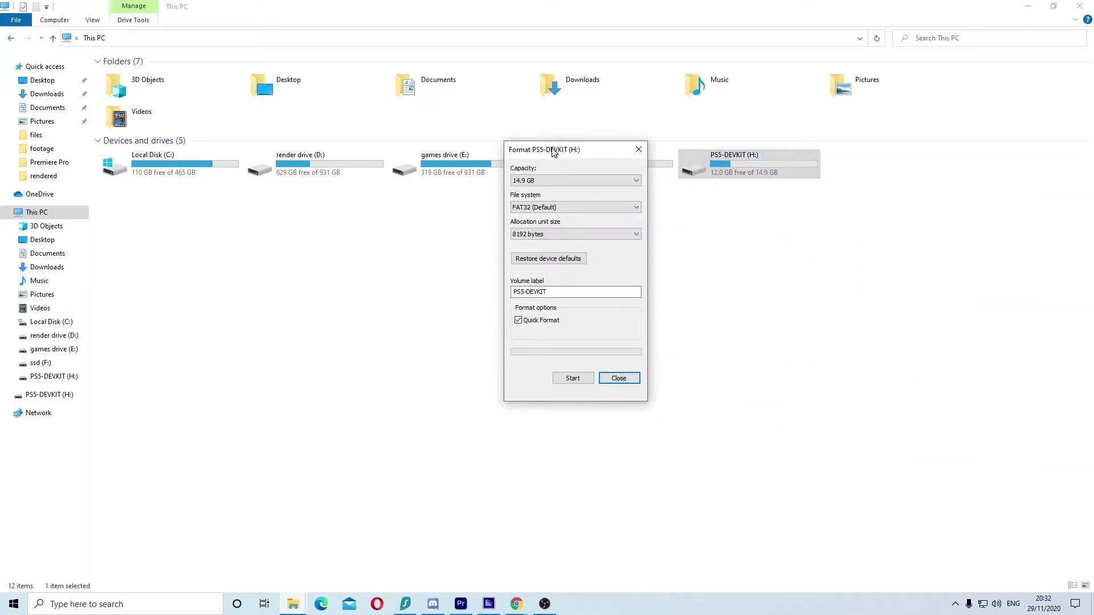
left_click(553, 208)
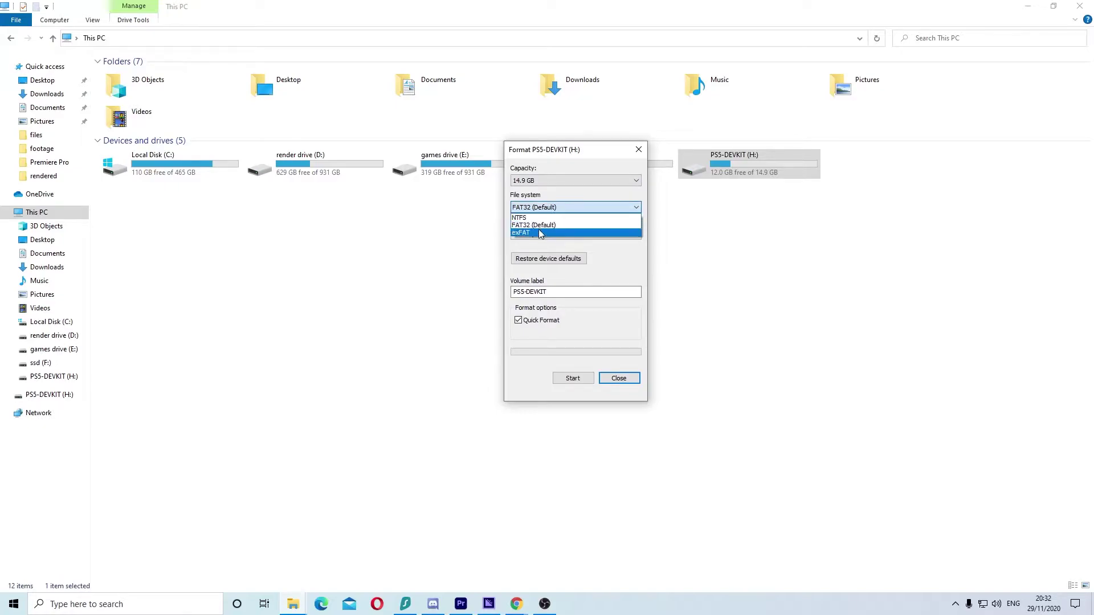
left_click(541, 233)
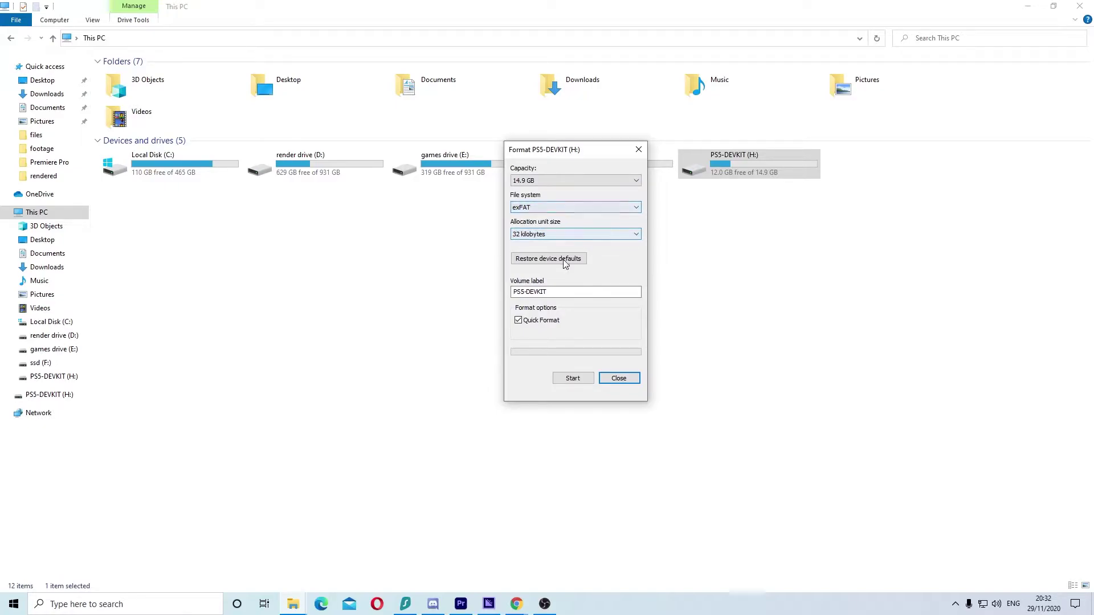
left_click(570, 378)
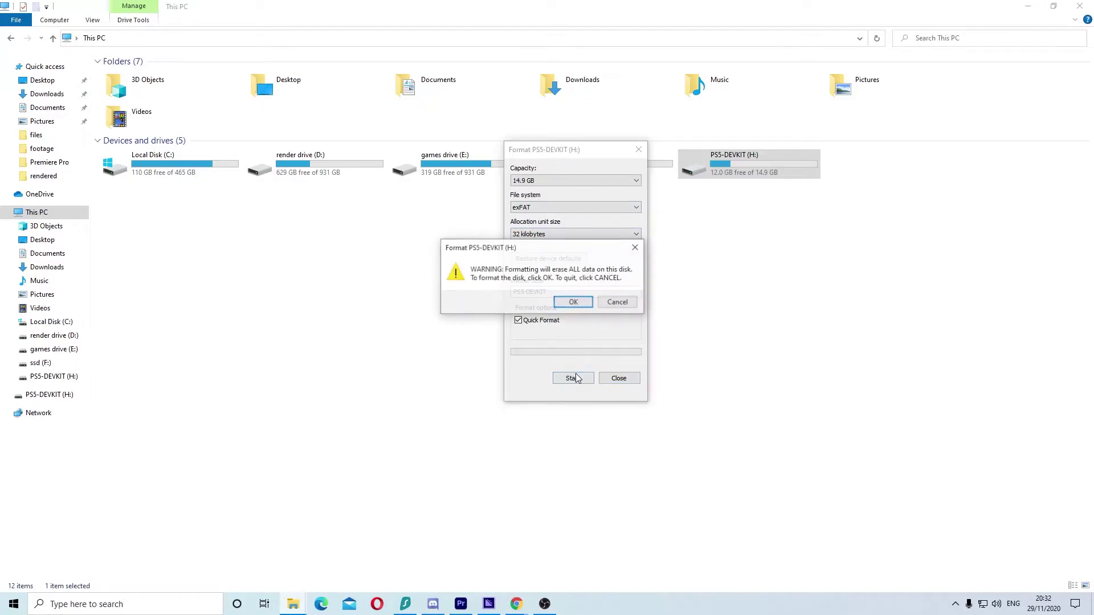
left_click(577, 303)
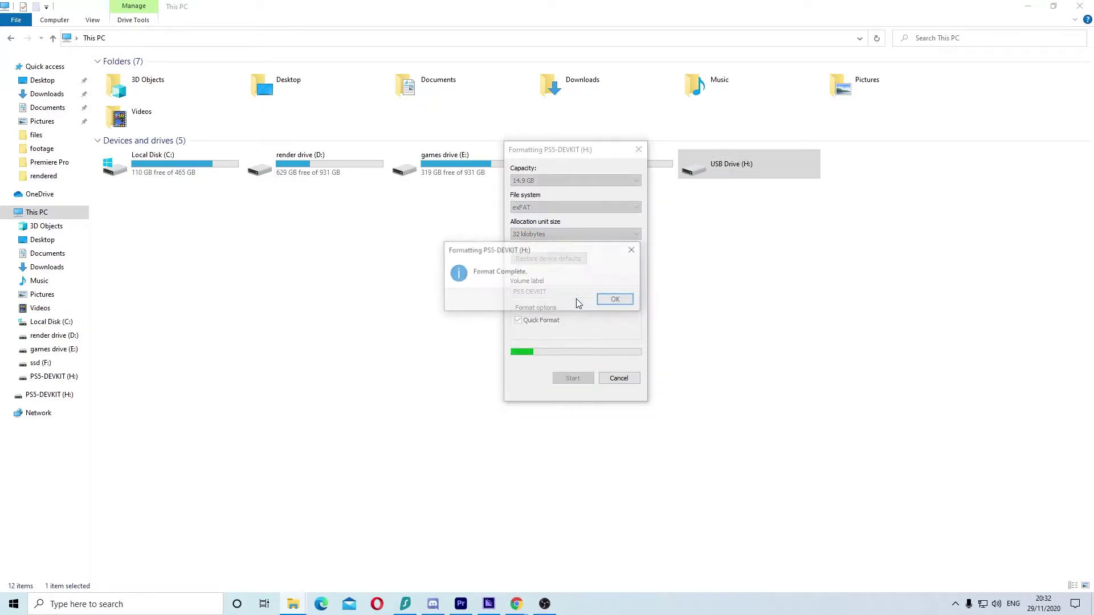
left_click(616, 300)
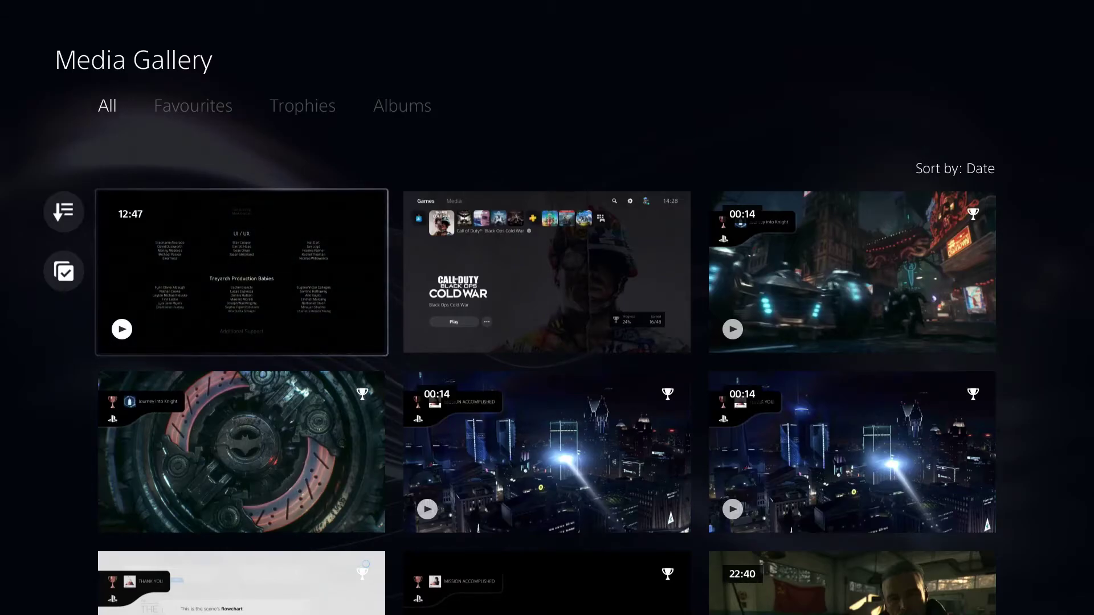
Back in the PS5 Media Gallery, check the file information of the 12:47 end-credits clip
key("Up")
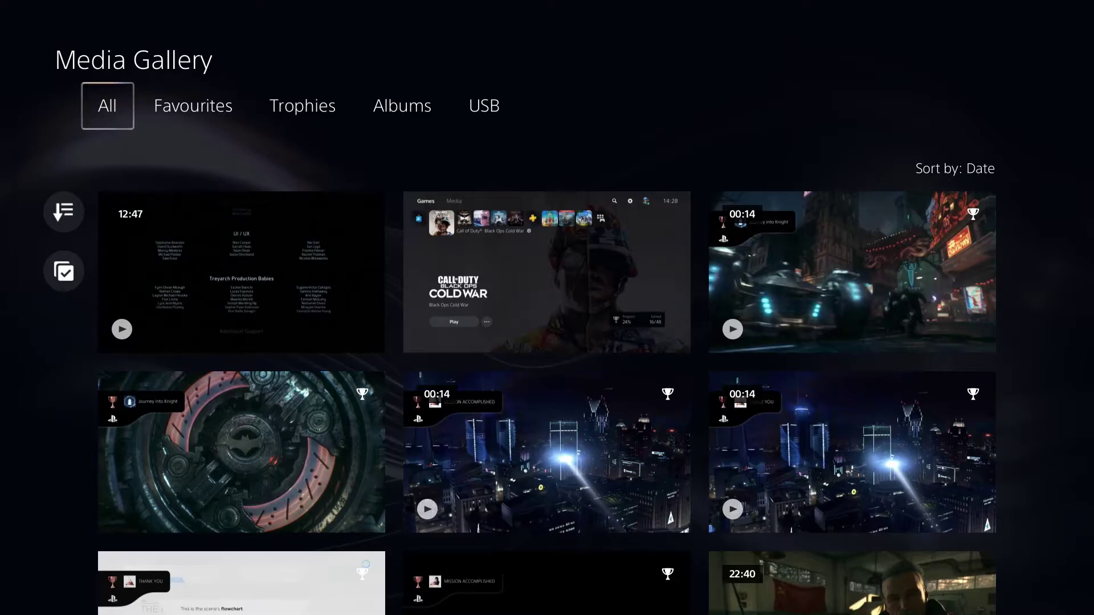
key("Down")
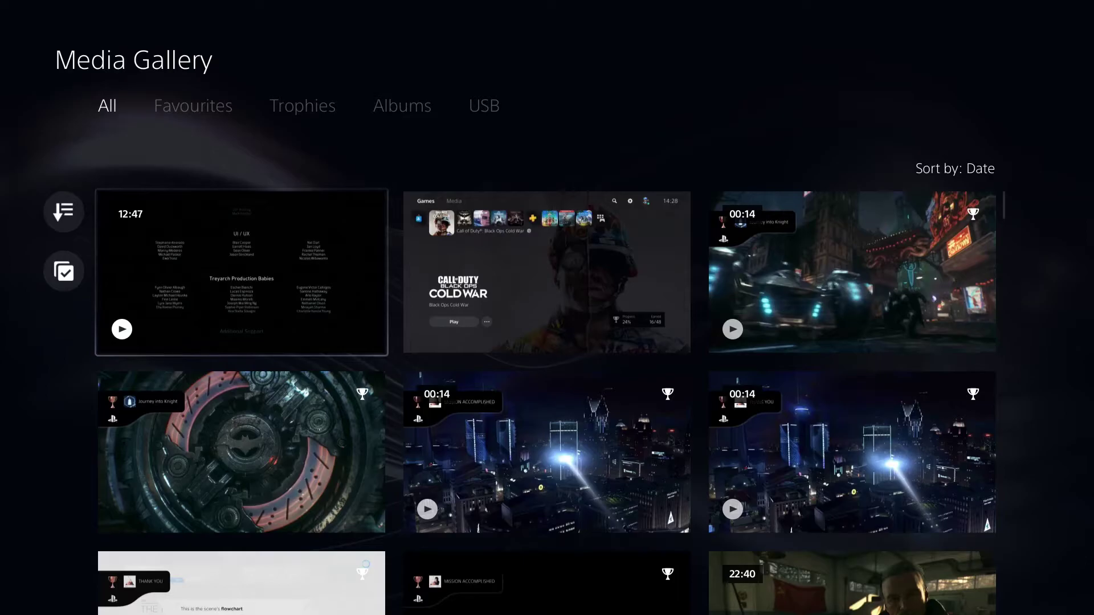
key("Menu")
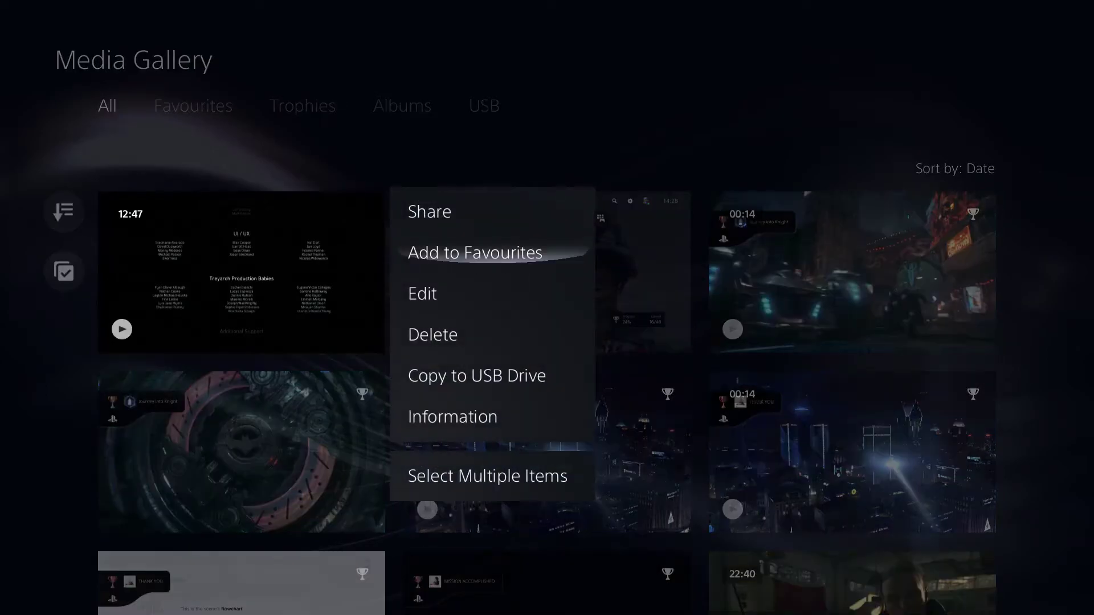
key("Down")
key("Down")
key("Down")
key("Down")
key("Return")
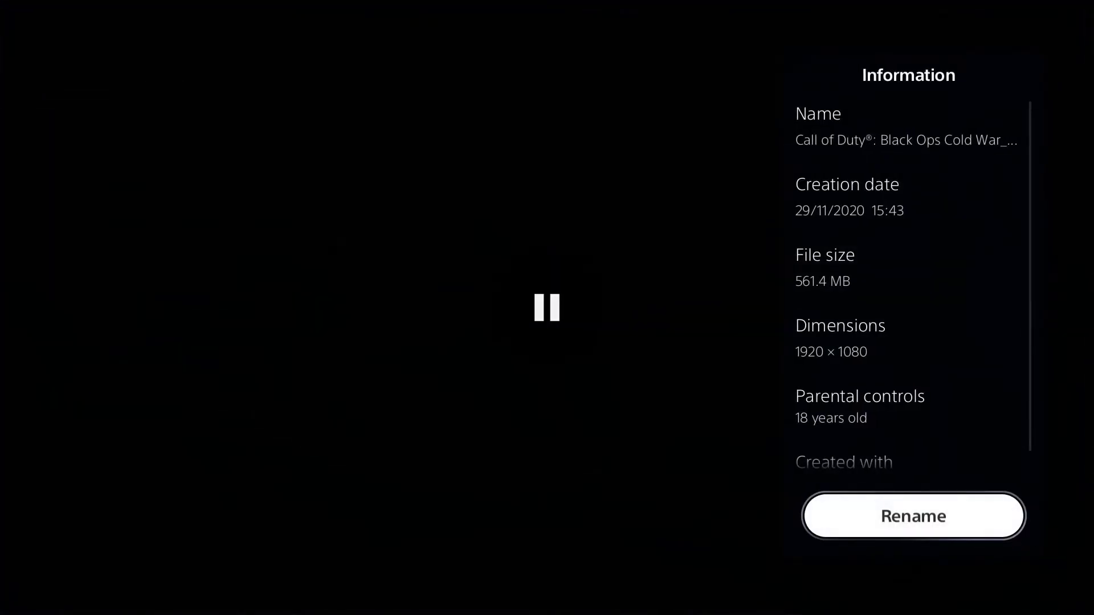
key("Escape")
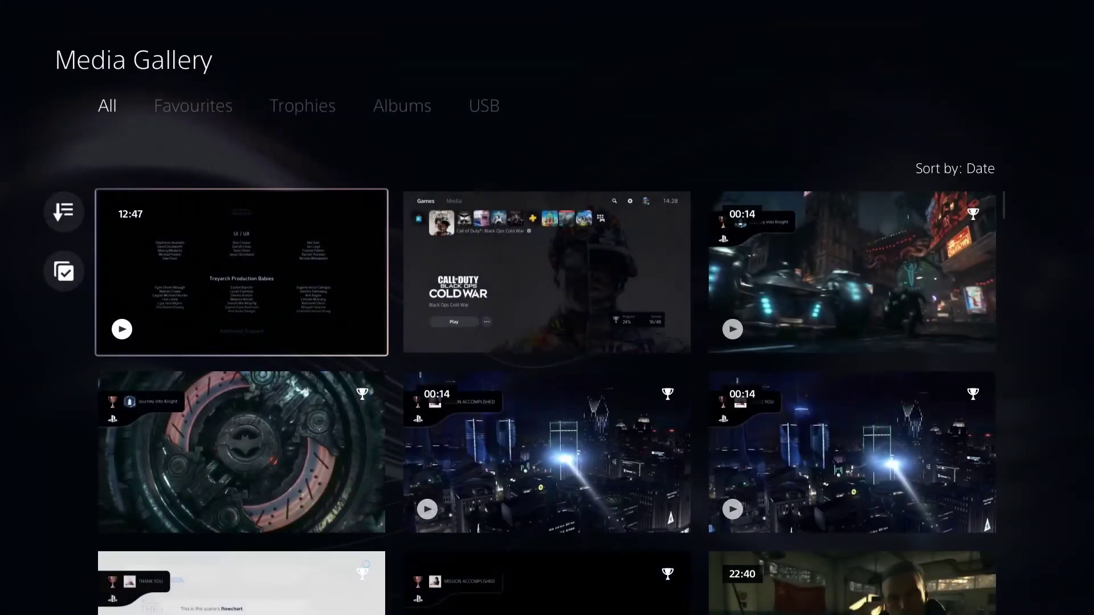
Copy the 12:47 end-credits clip to the reformatted USB drive
key("Down")
key("Down")
key("Down")
key("Down")
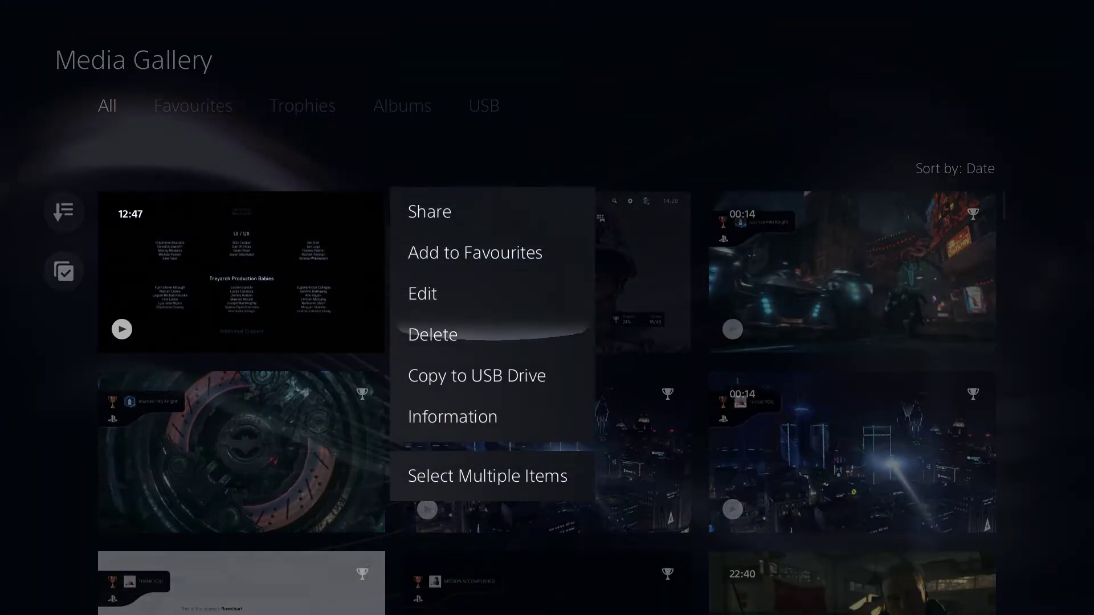
key("Return")
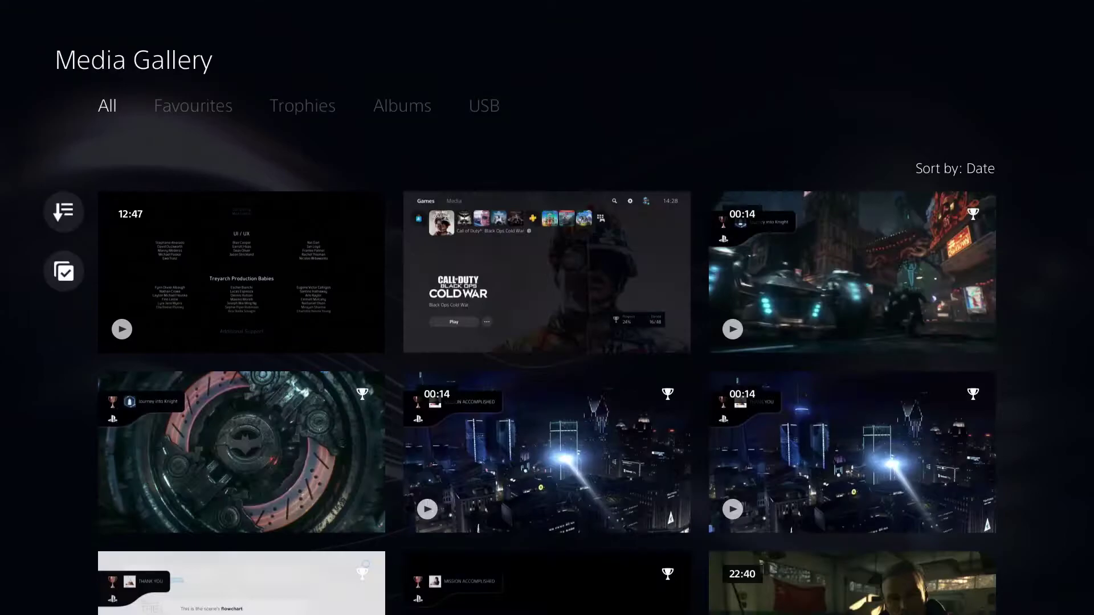
key("Right")
key("Return")
key("Return")
Locate the 59:58 gameplay clip that shows the hut interior and copy it to the USB drive
key("Right")
key("Down")
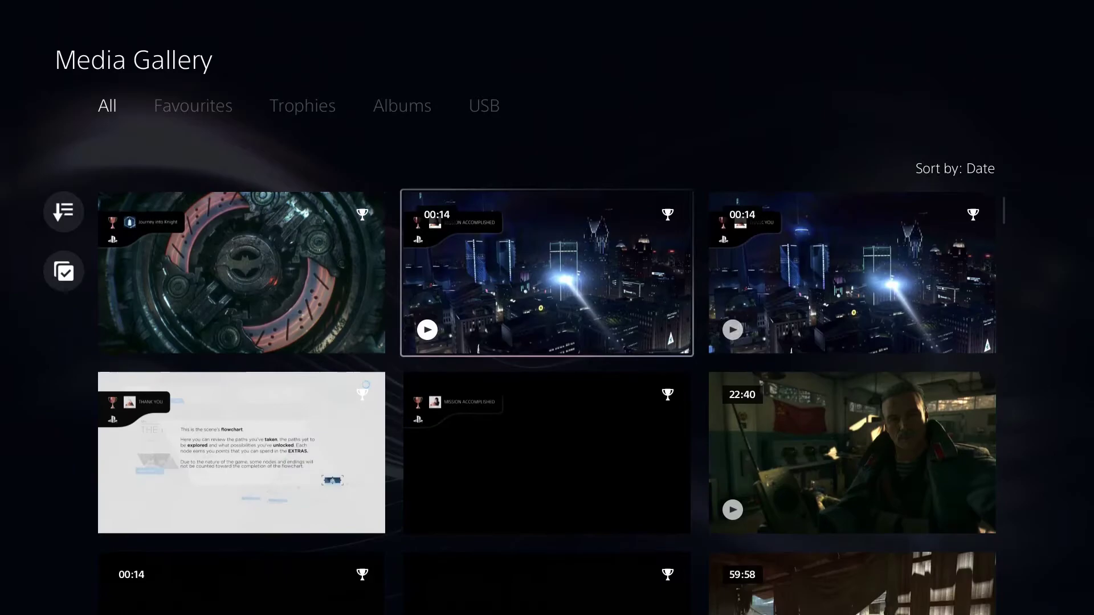
key("Down")
key("Right")
key("Down")
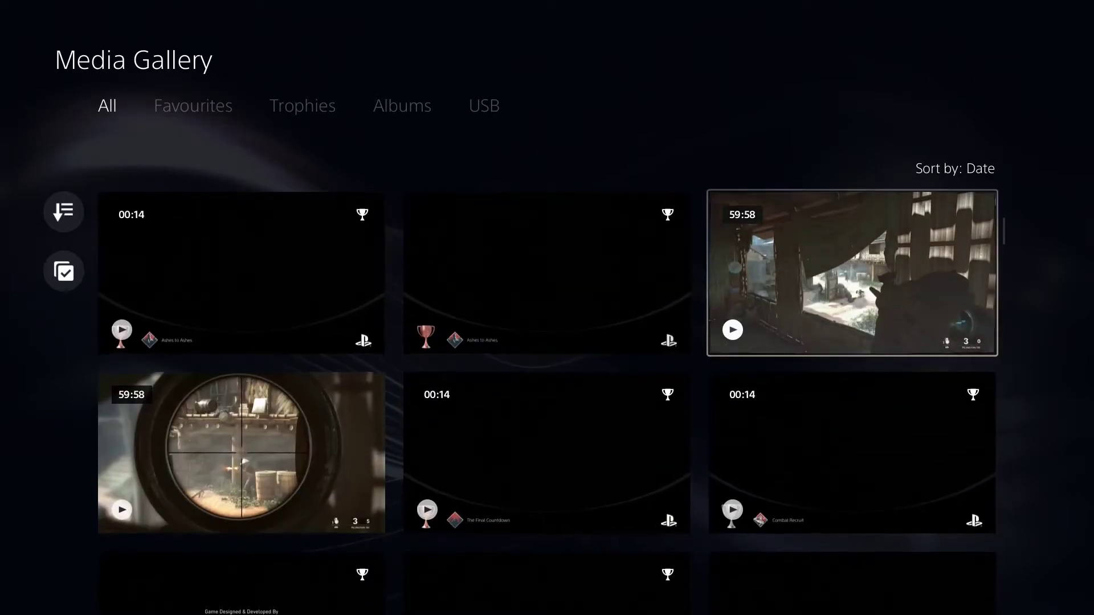
key("Menu")
key("Down")
key("Down")
key("Down")
key("Down")
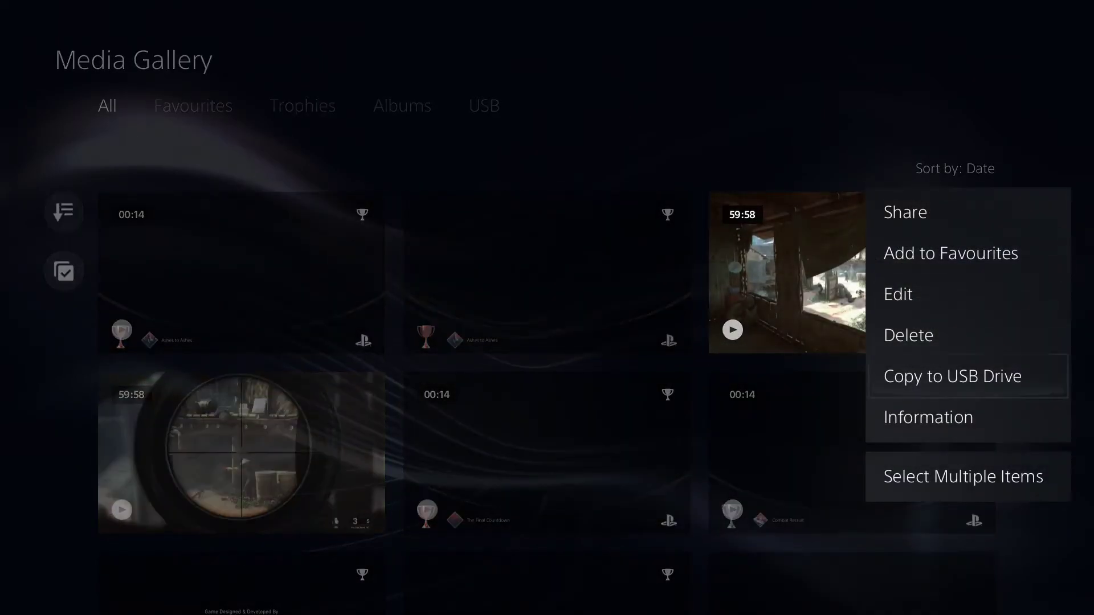
key("Return")
key("Right")
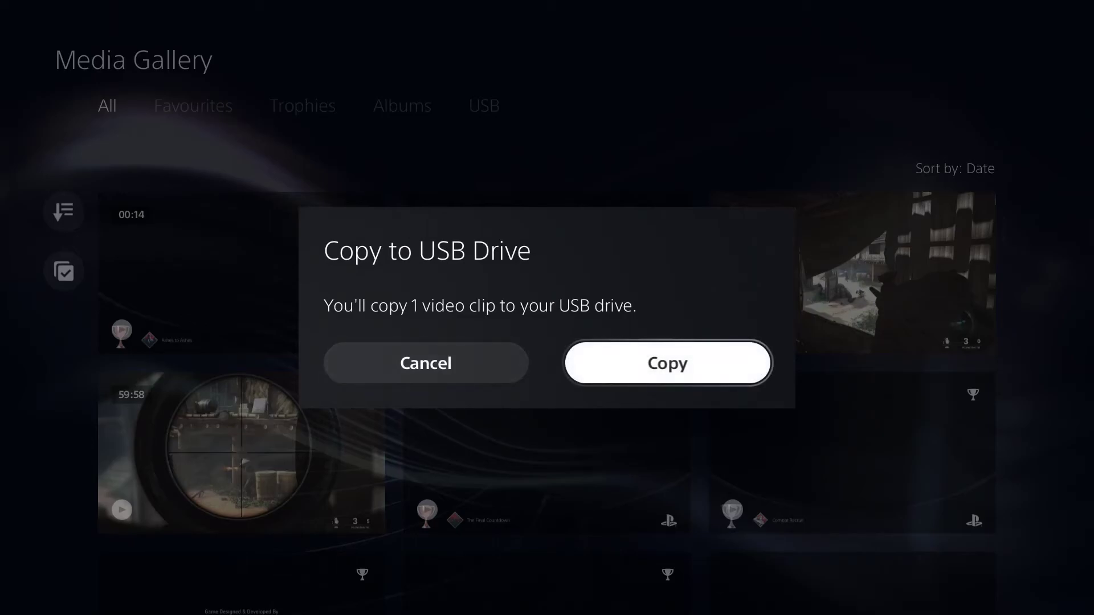
key("Return")
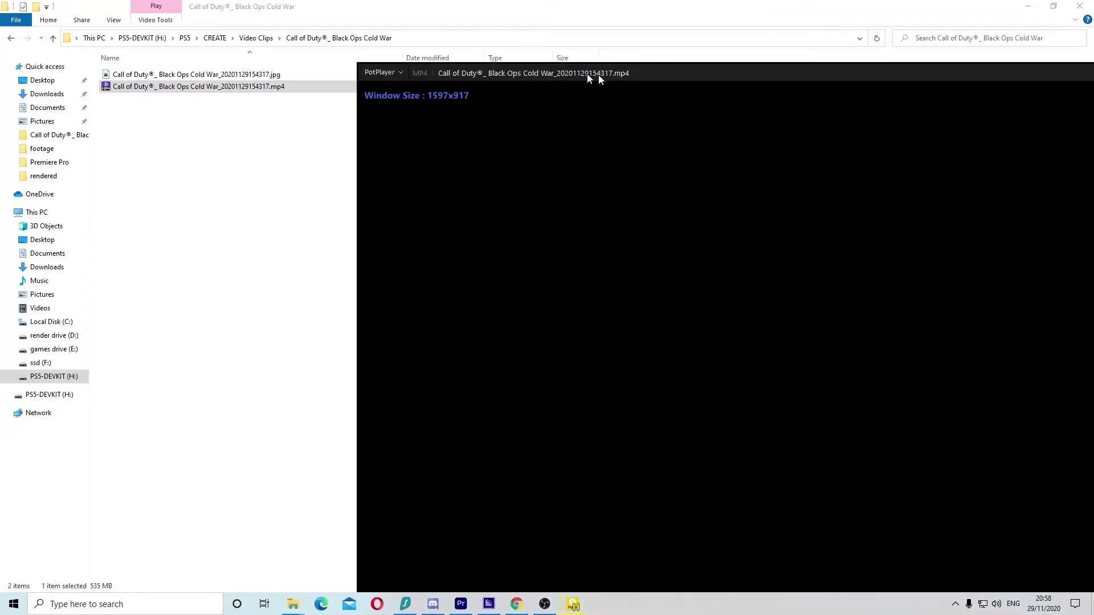
On the PC, check the copied Call of Duty Black Ops Cold War MP4 in PotPlayer, skip through it and close the player
left_click_drag(591, 78, 256, 65)
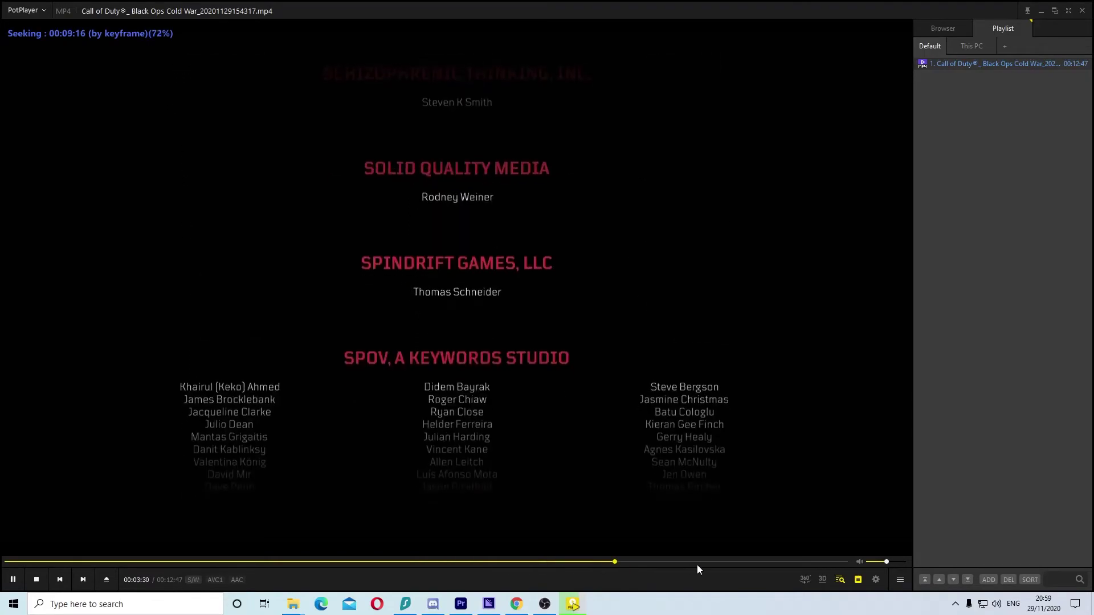
left_click(1082, 10)
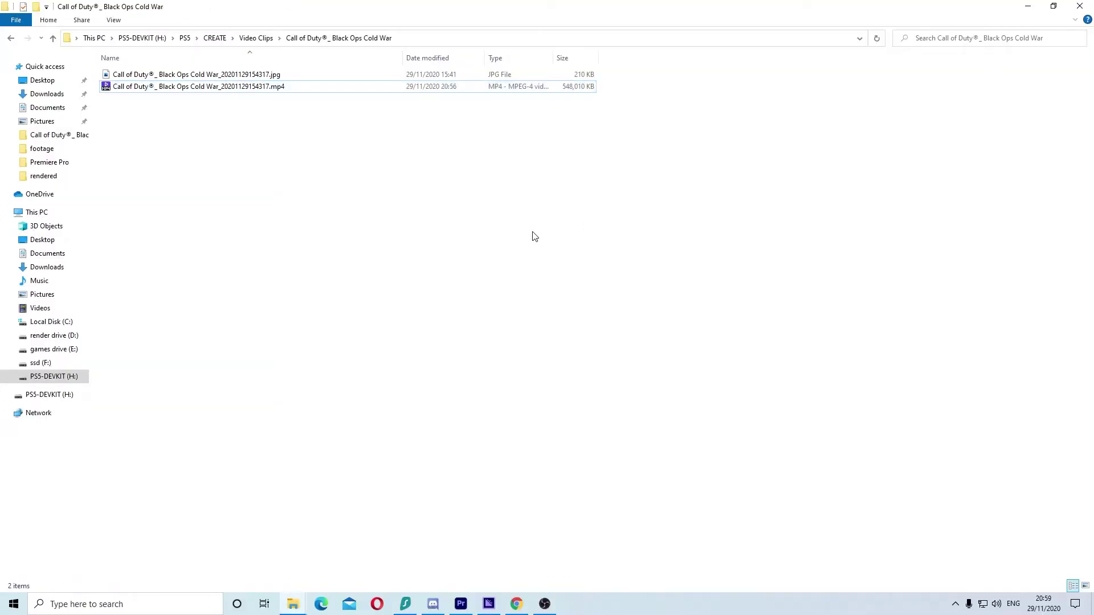